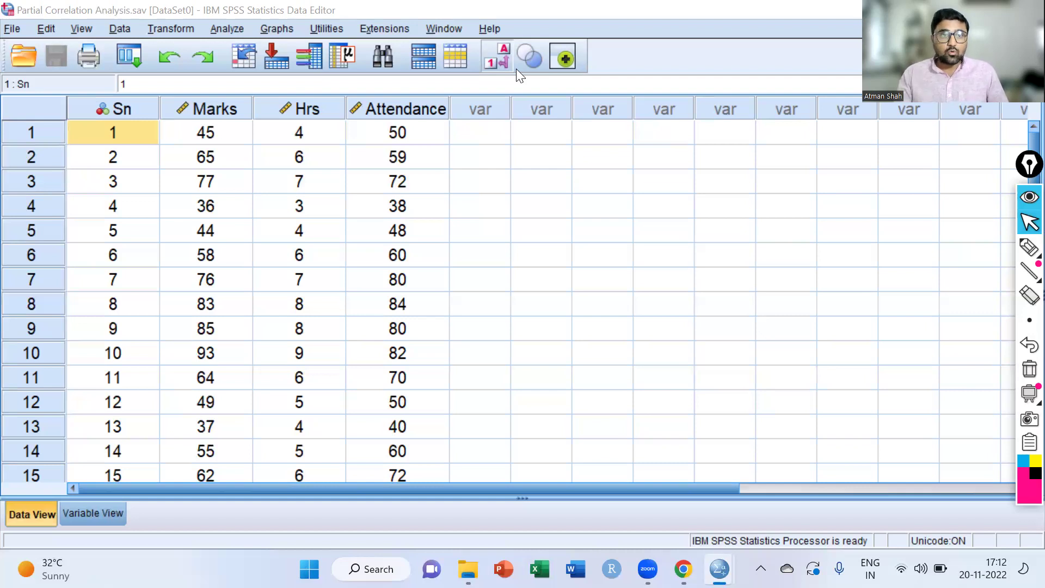
Step: Review the variable definitions, then select the Marks, Hrs and Attendance columns together
{"action": "left_click", "coordinate": [100, 511]}
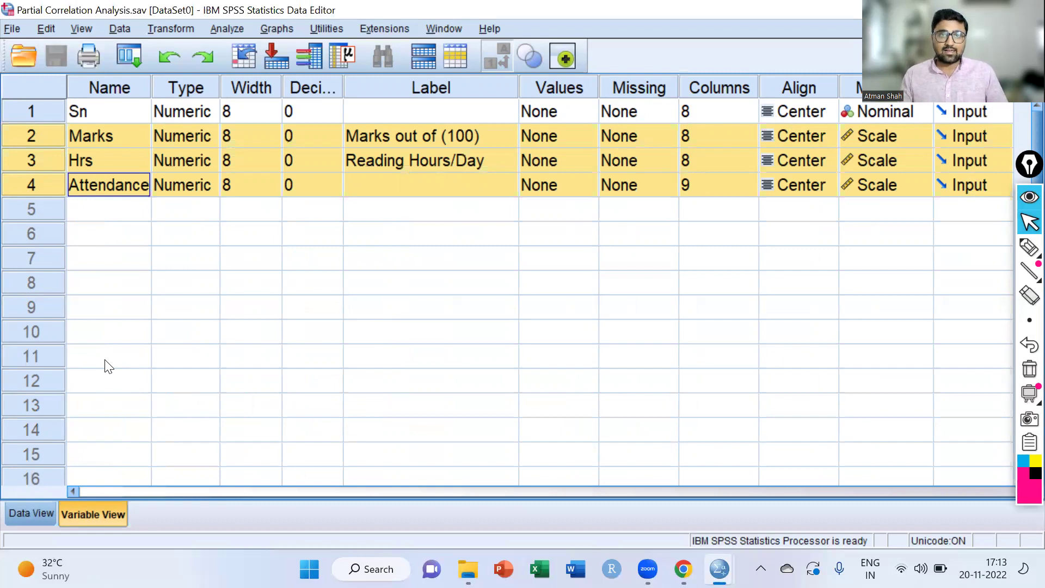
{"action": "left_click", "coordinate": [32, 514]}
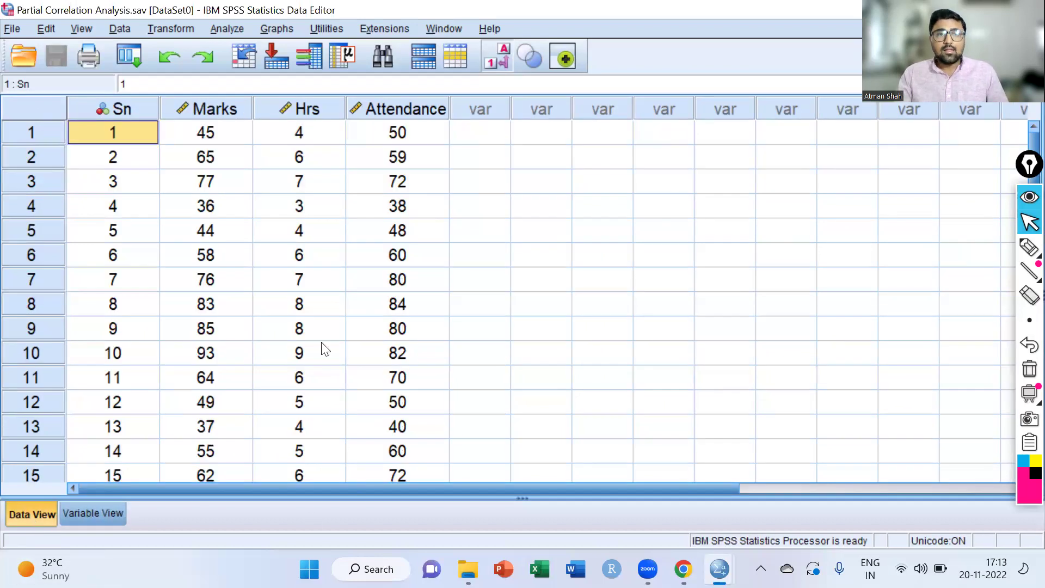
{"action": "left_click", "coordinate": [208, 109]}
{"action": "left_click", "coordinate": [310, 108], "text": "ctrl"}
{"action": "left_click", "coordinate": [412, 104], "text": "ctrl"}
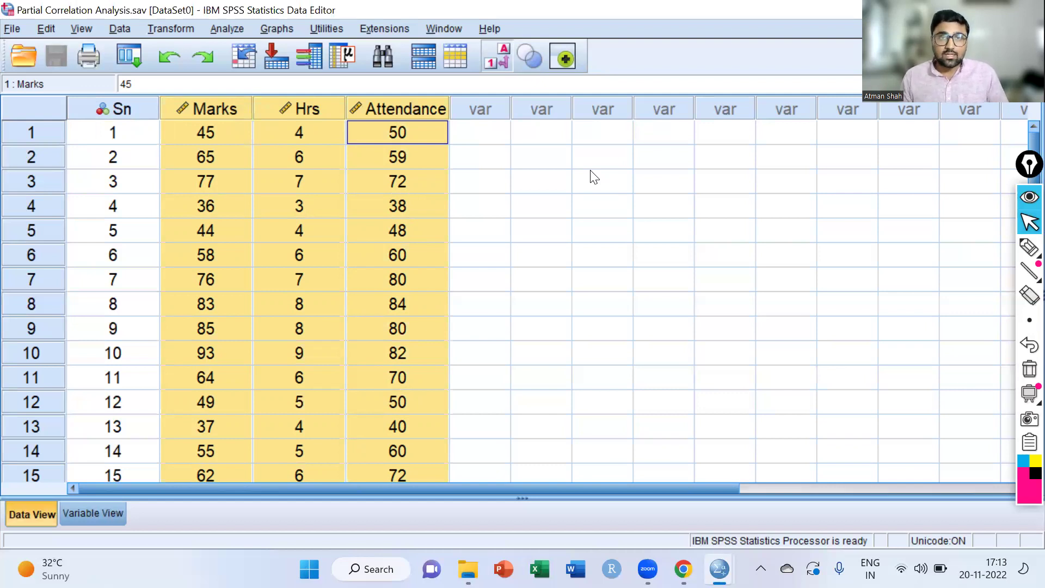
Step: Reselect Marks and Hrs as the correlation pair, then select Attendance alone as the control
{"action": "left_click", "coordinate": [549, 202]}
{"action": "left_click", "coordinate": [218, 106]}
{"action": "left_click", "coordinate": [284, 108], "text": "shift"}
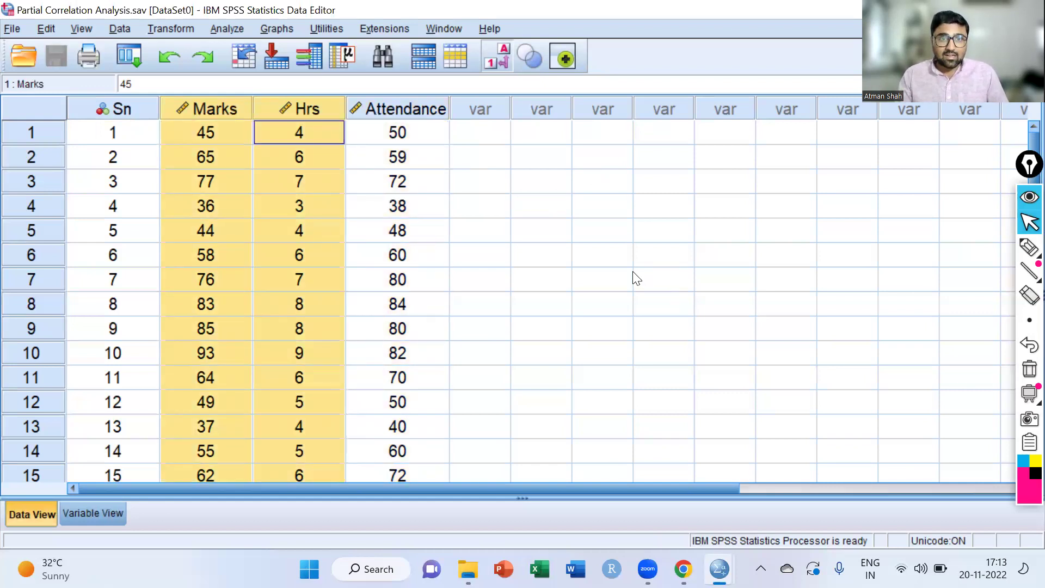
{"action": "left_click", "coordinate": [433, 113]}
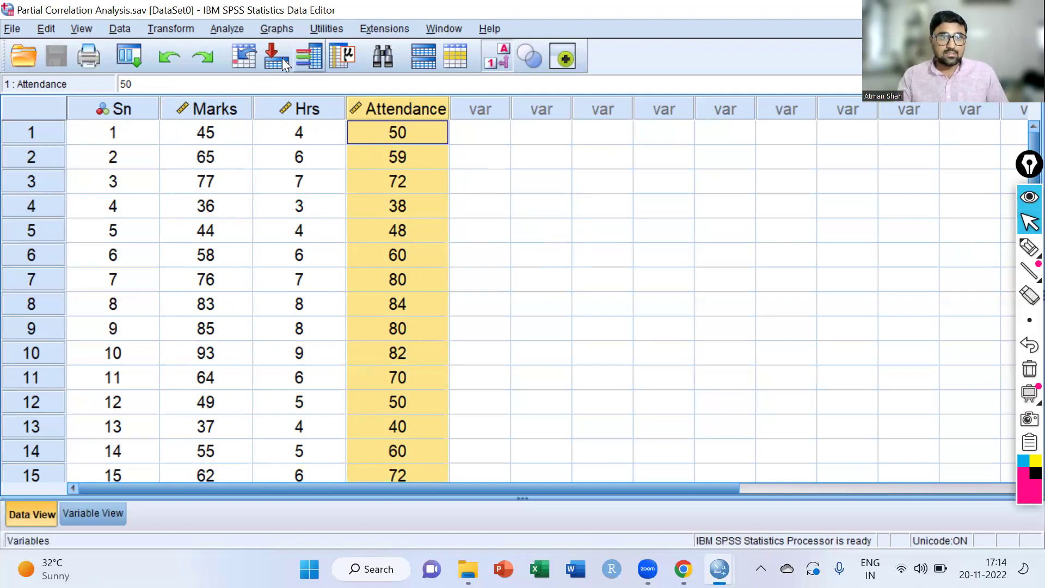
Step: Open Analyze > Correlate > Partial and reset the dialog to empty variable lists
{"action": "left_click", "coordinate": [226, 28]}
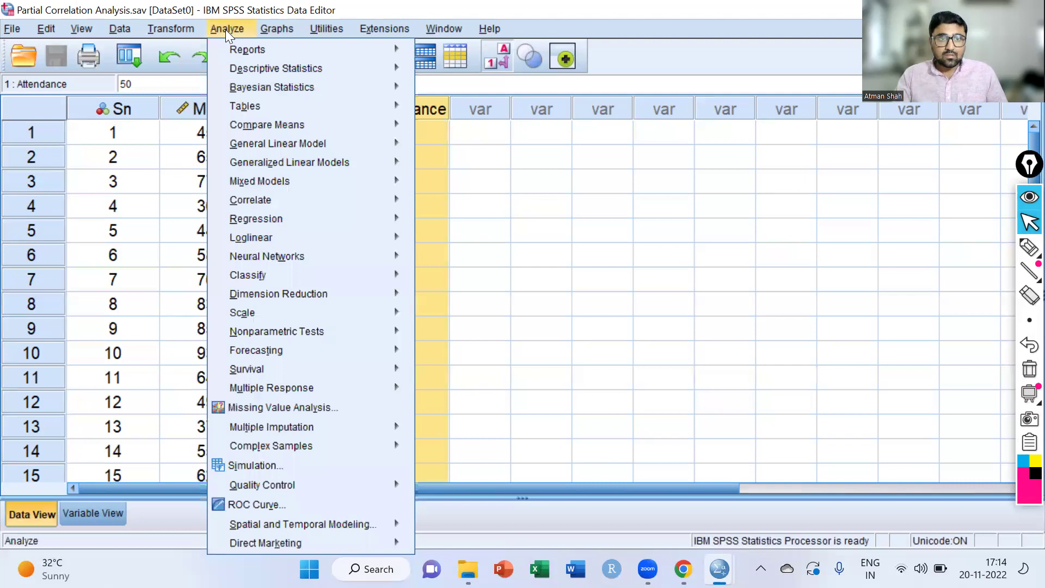
{"action": "mouse_move", "coordinate": [358, 200]}
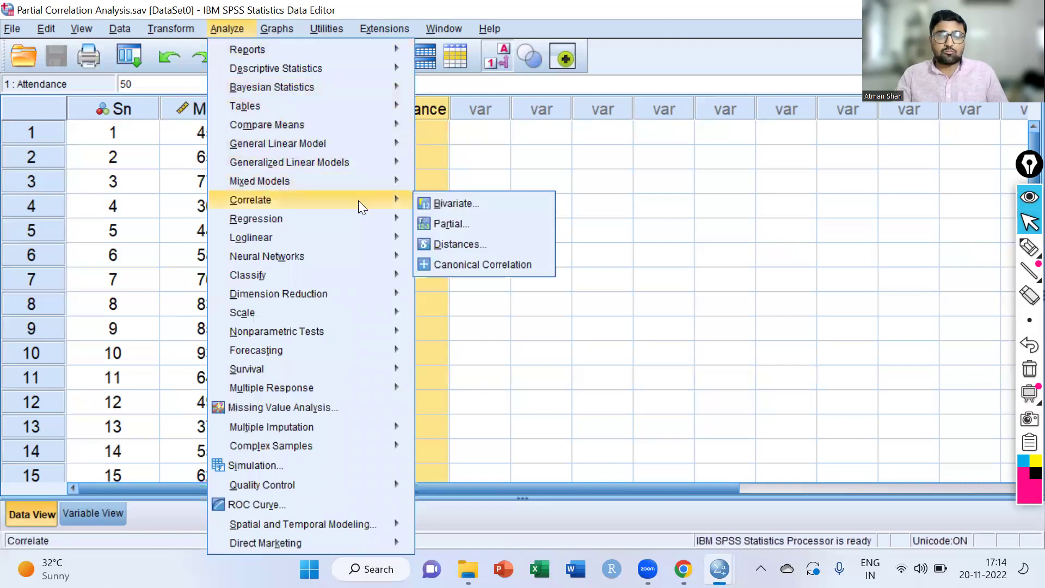
{"action": "left_click", "coordinate": [544, 226]}
{"action": "left_click", "coordinate": [528, 393]}
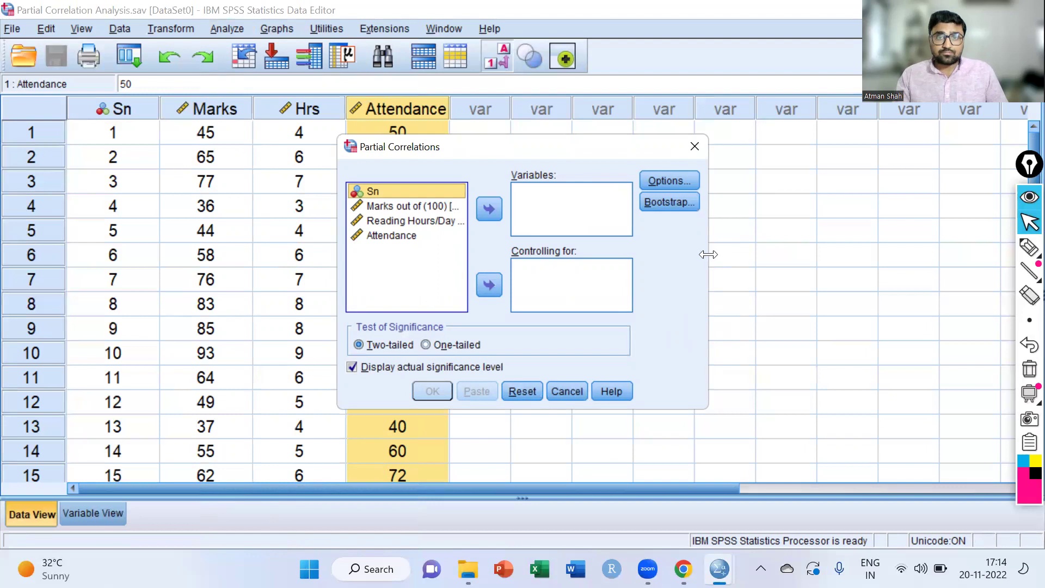
Step: Put Marks and Hrs in Variables and Attendance in Controlling for
{"action": "left_click_drag", "start_coordinate": [708, 254], "coordinate": [787, 254]}
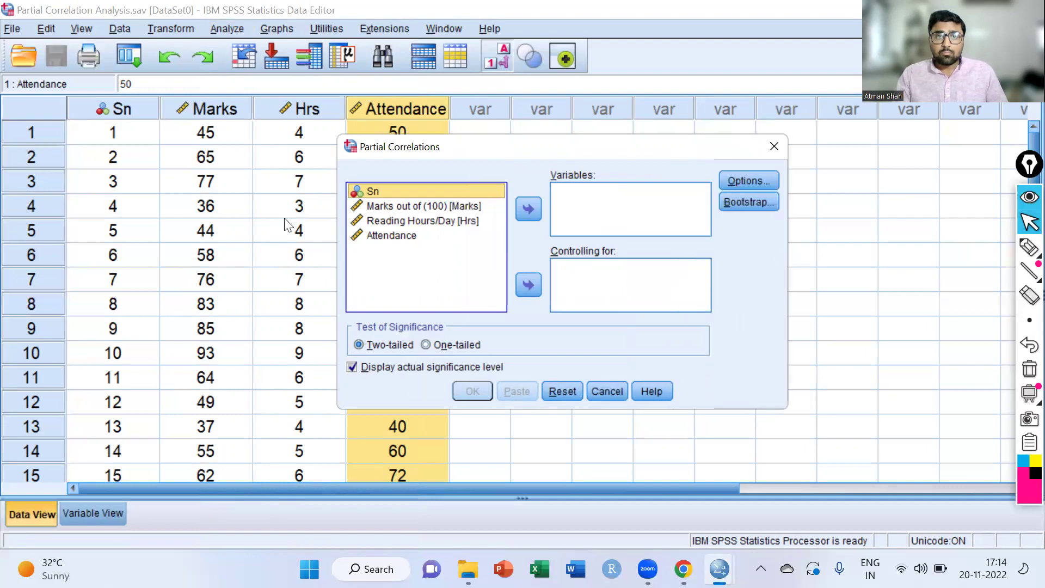
{"action": "left_click", "coordinate": [393, 211]}
{"action": "left_click", "coordinate": [414, 222], "text": "ctrl"}
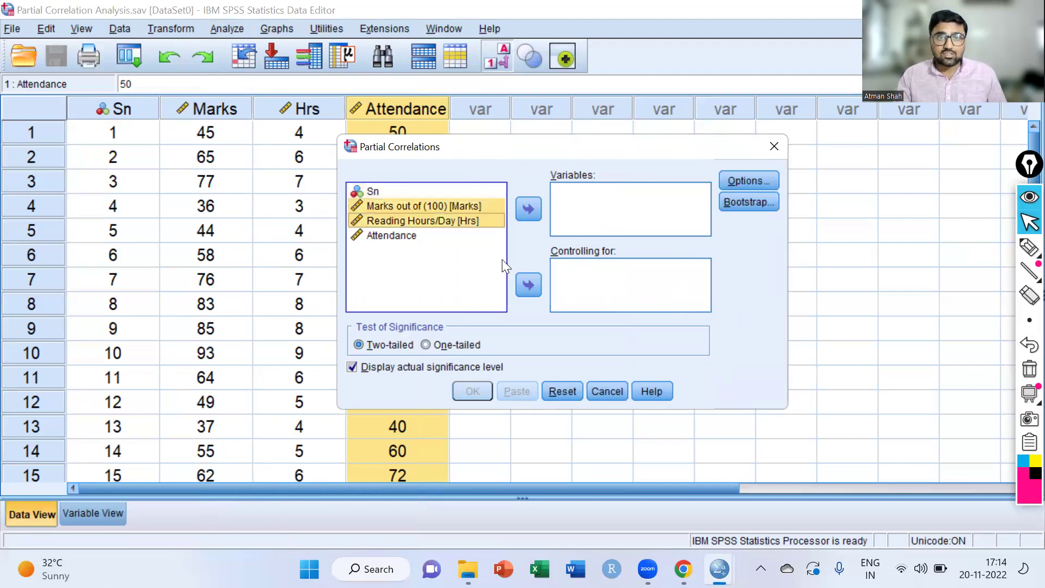
{"action": "left_click", "coordinate": [519, 213]}
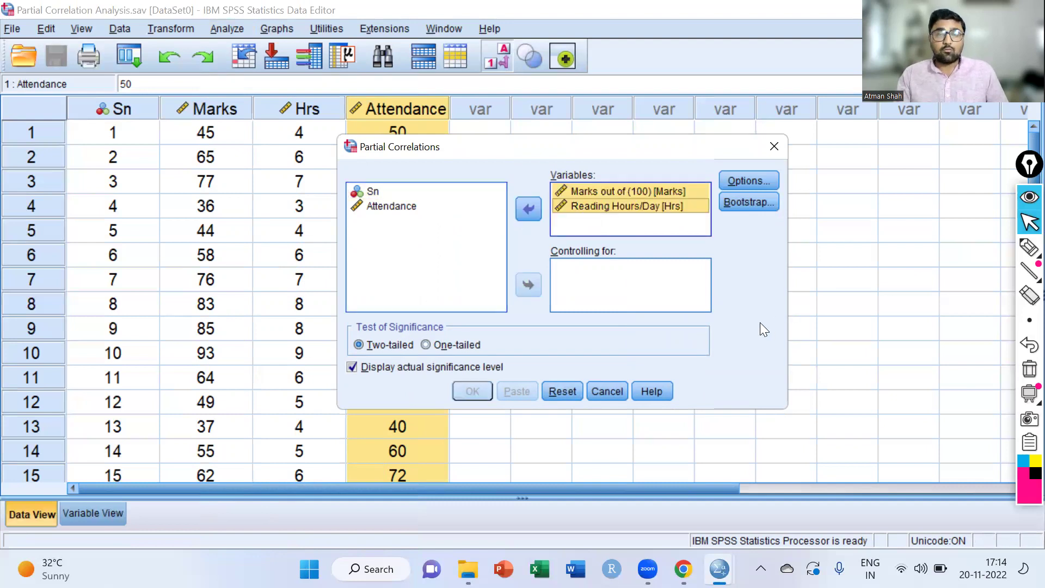
{"action": "left_click", "coordinate": [400, 210]}
{"action": "left_click", "coordinate": [529, 284]}
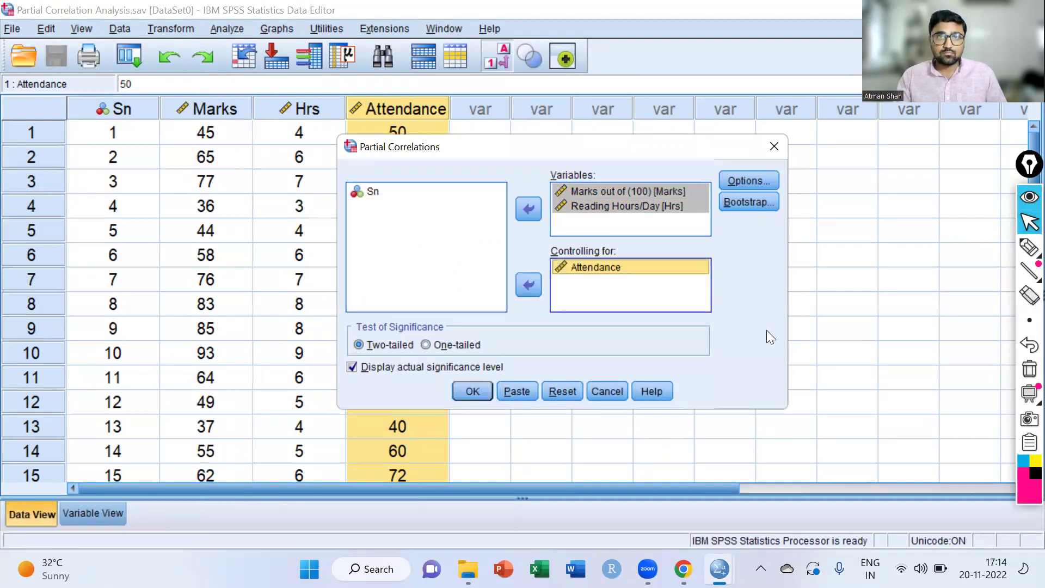
Step: Request zero-order correlations plus means and standard deviations, then run the analysis
{"action": "left_click", "coordinate": [747, 181]}
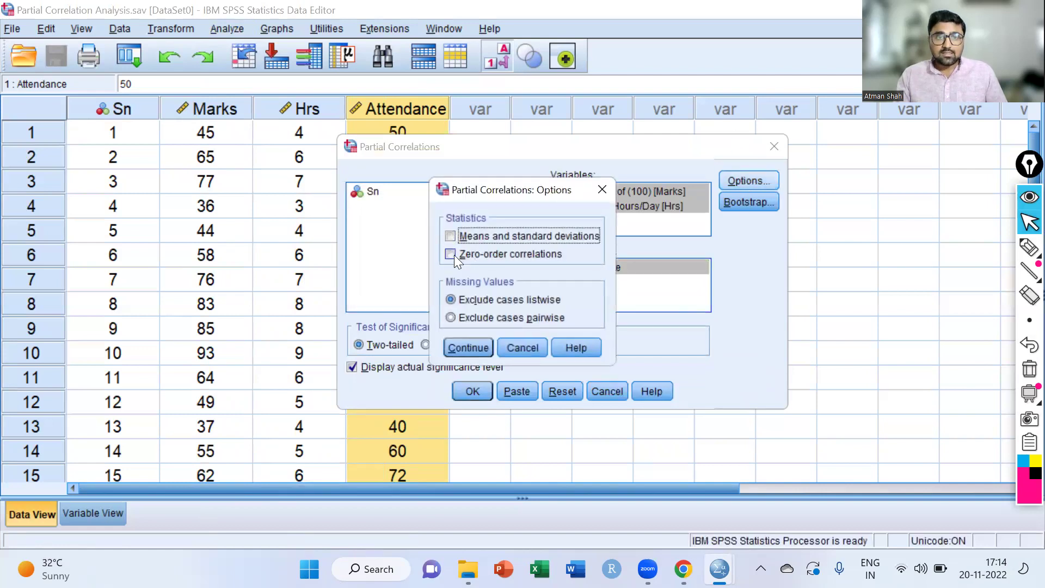
{"action": "left_click", "coordinate": [452, 254]}
{"action": "left_click", "coordinate": [450, 236]}
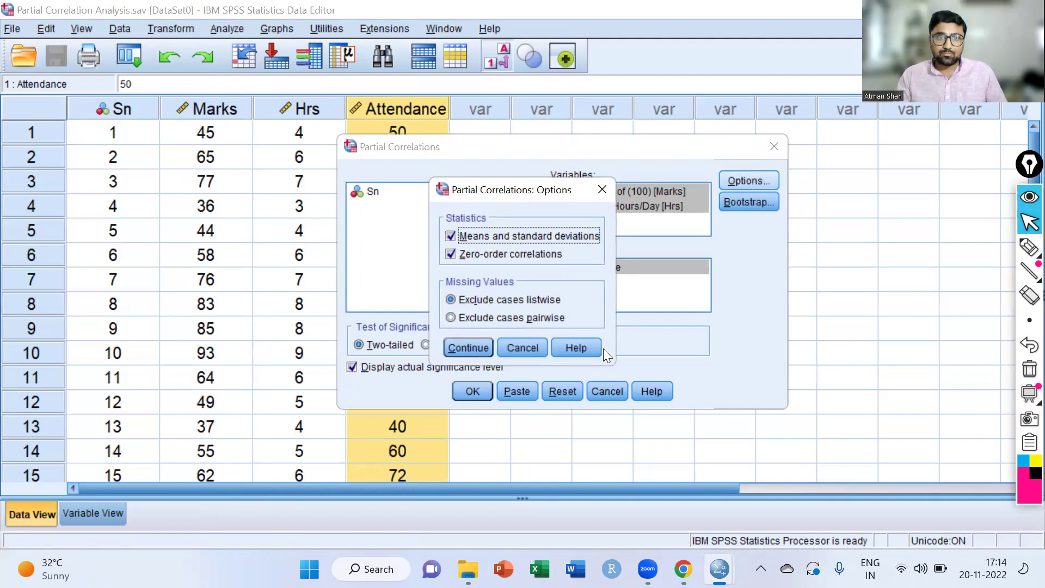
{"action": "left_click", "coordinate": [460, 348]}
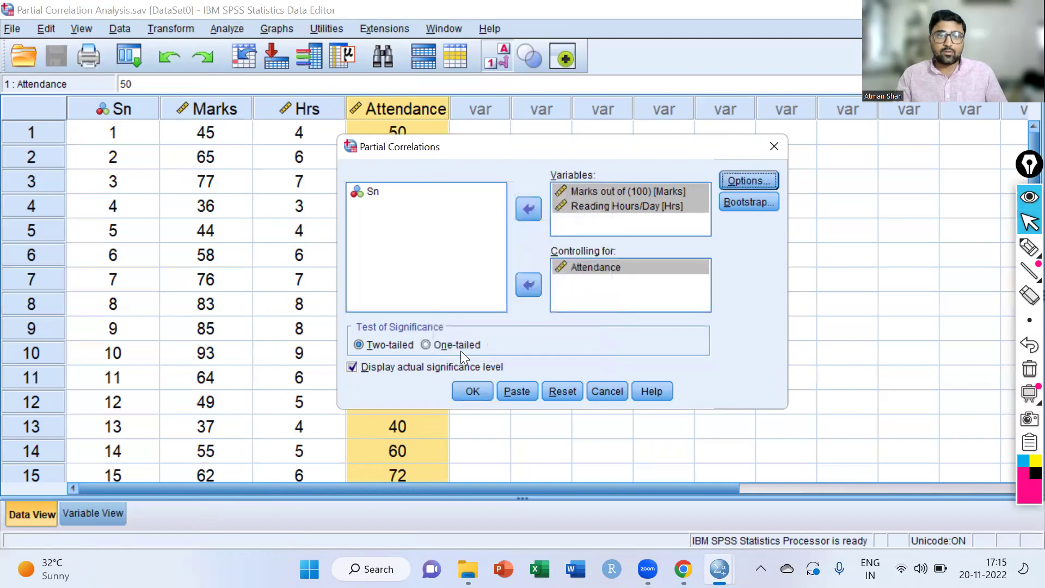
{"action": "left_click", "coordinate": [470, 392]}
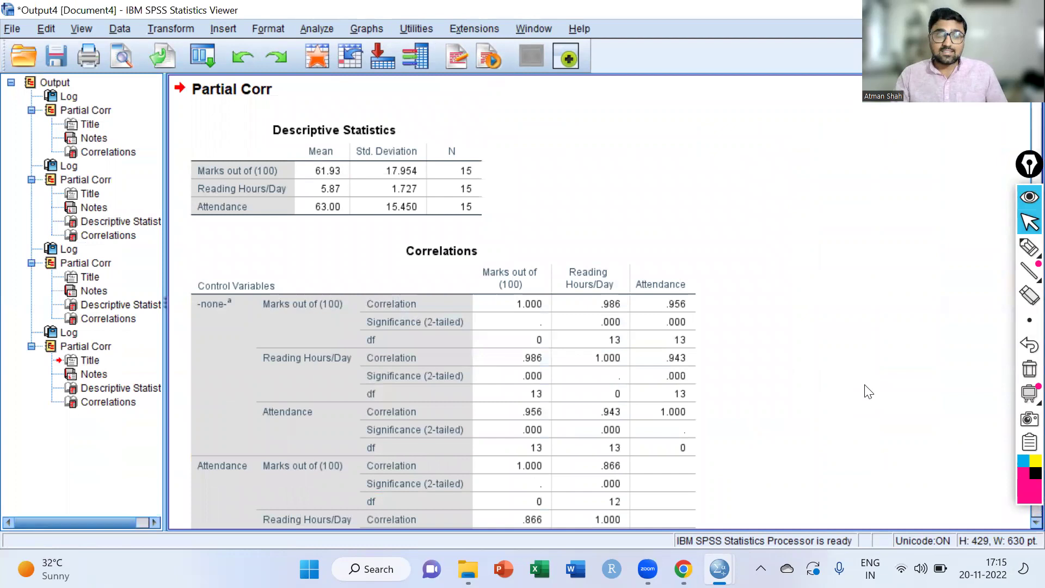
Step: Tick the Descriptive Statistics table with the freehand annotation pen
{"action": "left_click", "coordinate": [393, 155]}
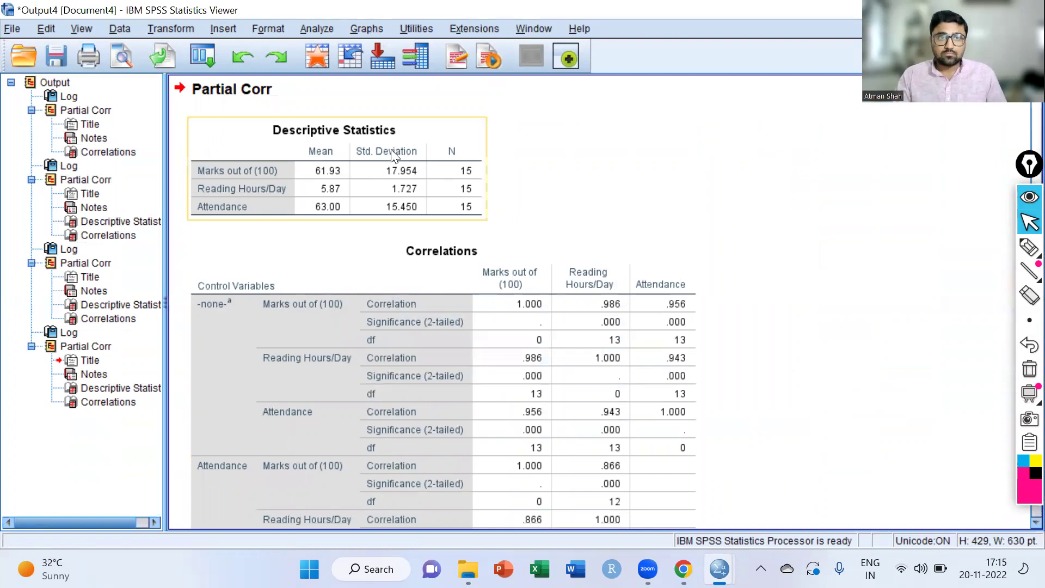
{"action": "left_click", "coordinate": [1029, 247]}
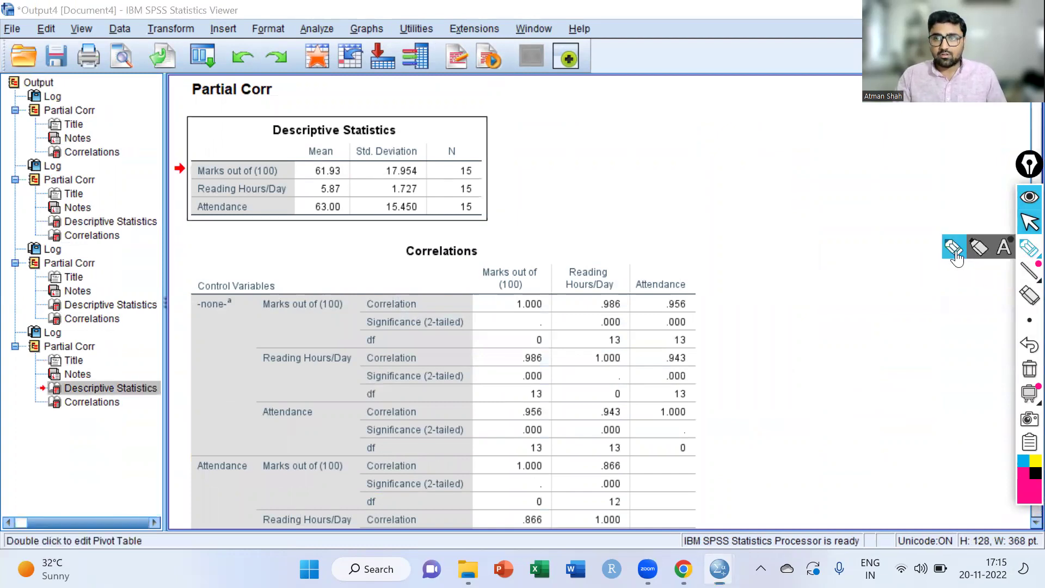
{"action": "left_click_drag", "start_coordinate": [512, 163], "coordinate": [574, 144]}
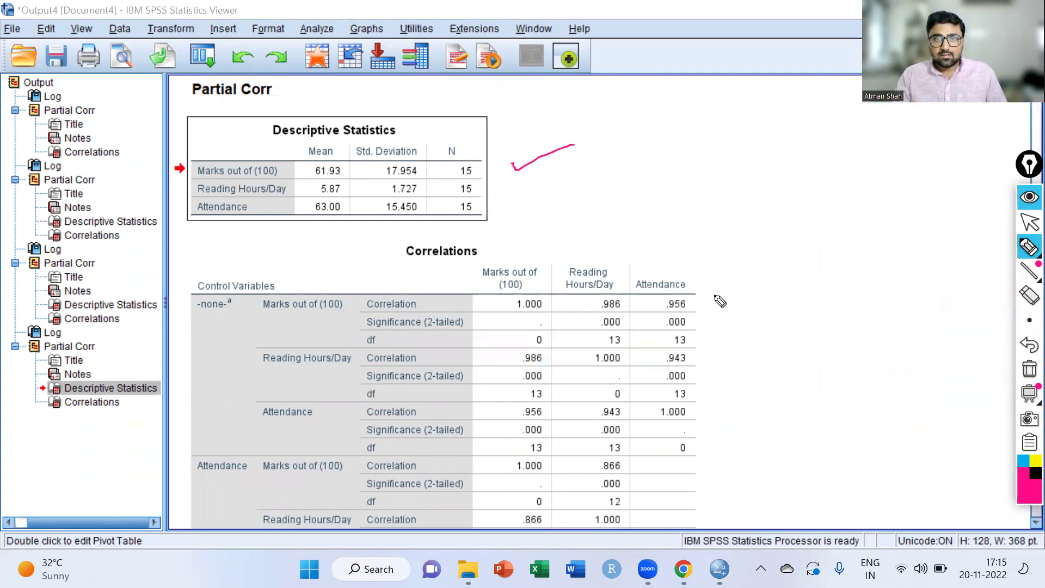
Step: Brace and tick the uncontrolled correlations block, circling -none- and the .986 correlation
{"action": "mouse_move", "coordinate": [716, 296]}
{"action": "left_mouse_down"}
{"action": "mouse_move", "coordinate": [727, 377]}
{"action": "mouse_move", "coordinate": [739, 387]}
{"action": "mouse_move", "coordinate": [710, 456]}
{"action": "left_mouse_up"}
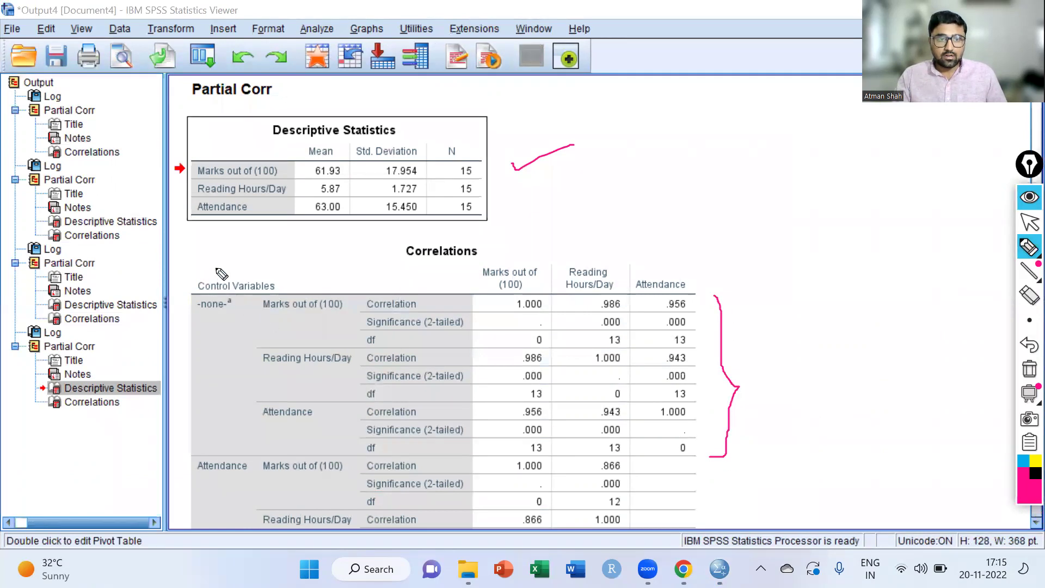
{"action": "mouse_move", "coordinate": [221, 274]}
{"action": "left_mouse_down"}
{"action": "mouse_move", "coordinate": [200, 274]}
{"action": "mouse_move", "coordinate": [186, 302]}
{"action": "mouse_move", "coordinate": [218, 322]}
{"action": "mouse_move", "coordinate": [281, 296]}
{"action": "mouse_move", "coordinate": [274, 277]}
{"action": "mouse_move", "coordinate": [220, 276]}
{"action": "left_mouse_up"}
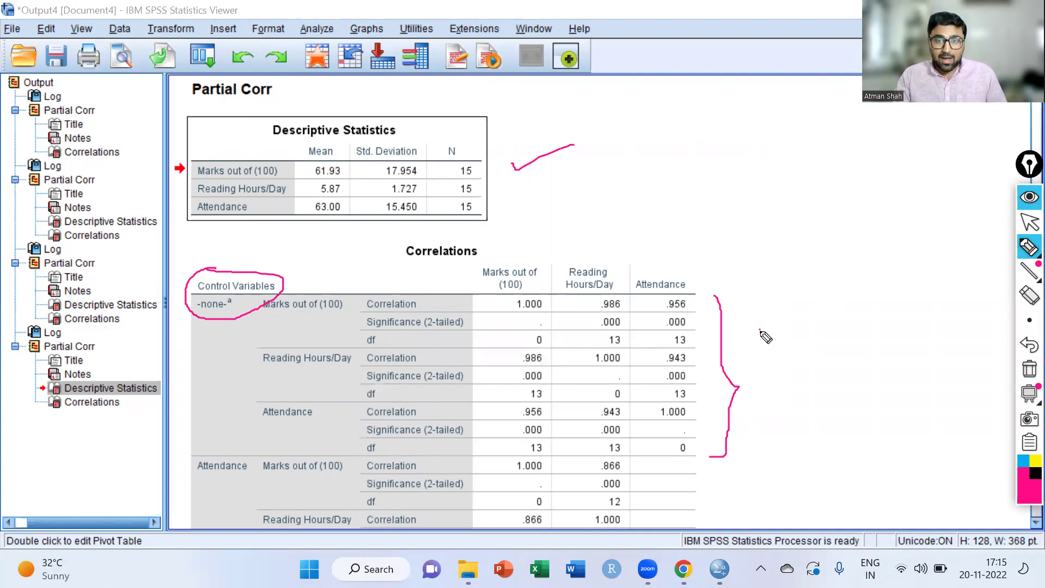
{"action": "left_click_drag", "start_coordinate": [761, 333], "coordinate": [799, 319]}
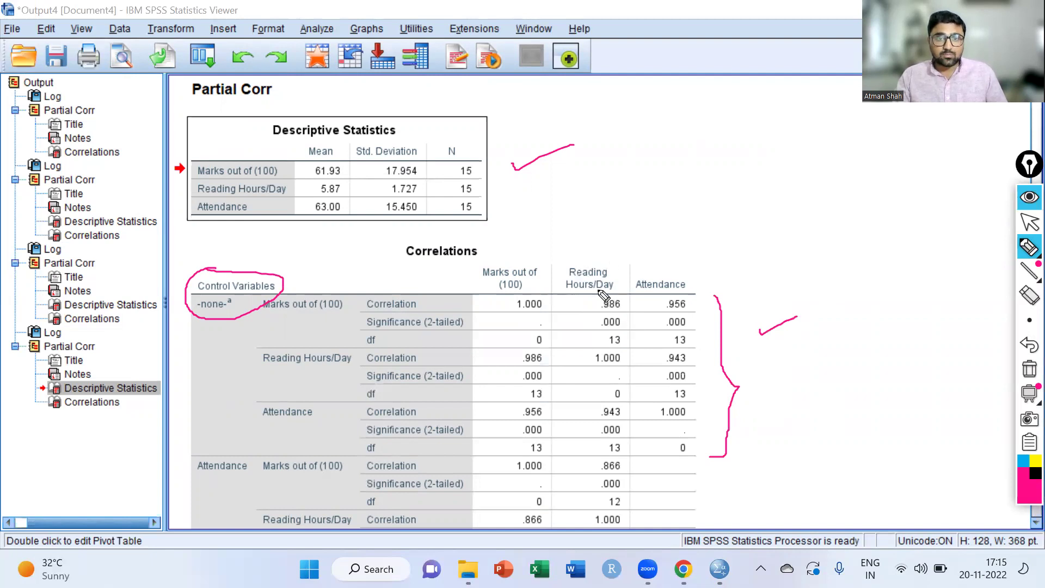
{"action": "mouse_move", "coordinate": [607, 294]}
{"action": "left_mouse_down"}
{"action": "mouse_move", "coordinate": [585, 308]}
{"action": "mouse_move", "coordinate": [600, 325]}
{"action": "mouse_move", "coordinate": [630, 326]}
{"action": "mouse_move", "coordinate": [634, 311]}
{"action": "mouse_move", "coordinate": [600, 297]}
{"action": "left_mouse_up"}
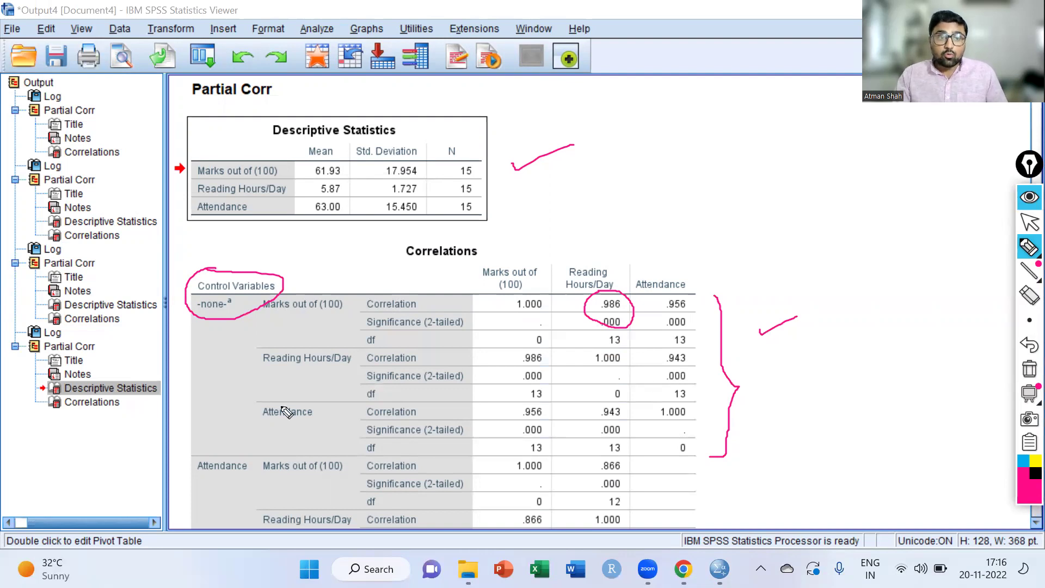
Step: Circle the Attendance label and .866 value, then brace and tick the lower block
{"action": "mouse_move", "coordinate": [207, 449]}
{"action": "left_mouse_down"}
{"action": "mouse_move", "coordinate": [190, 476]}
{"action": "mouse_move", "coordinate": [252, 477]}
{"action": "mouse_move", "coordinate": [242, 450]}
{"action": "mouse_move", "coordinate": [212, 455]}
{"action": "left_mouse_up"}
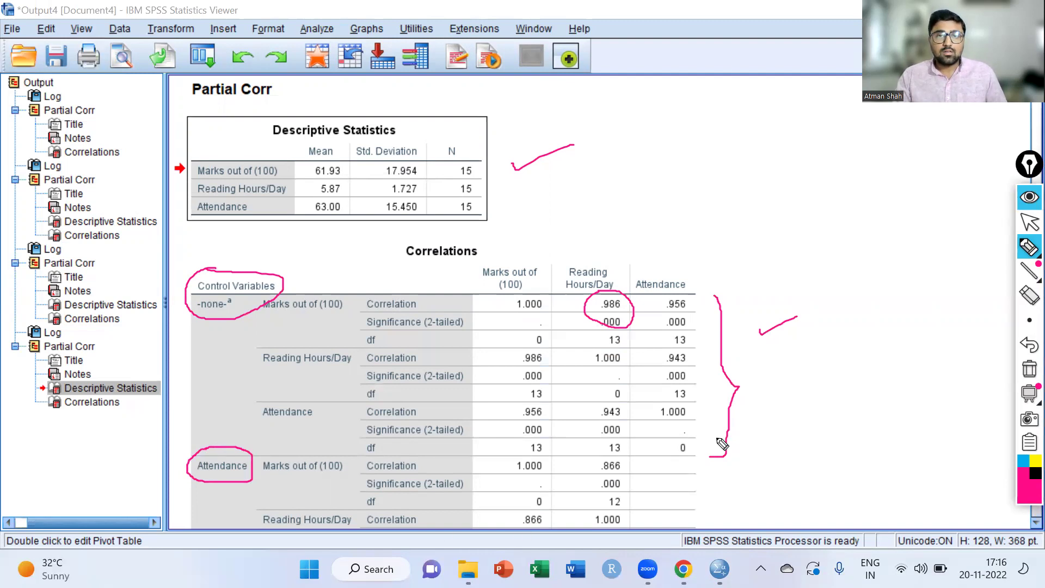
{"action": "mouse_move", "coordinate": [606, 451]}
{"action": "left_mouse_down"}
{"action": "mouse_move", "coordinate": [580, 468]}
{"action": "mouse_move", "coordinate": [595, 489]}
{"action": "mouse_move", "coordinate": [615, 496]}
{"action": "mouse_move", "coordinate": [637, 470]}
{"action": "mouse_move", "coordinate": [604, 452]}
{"action": "left_mouse_up"}
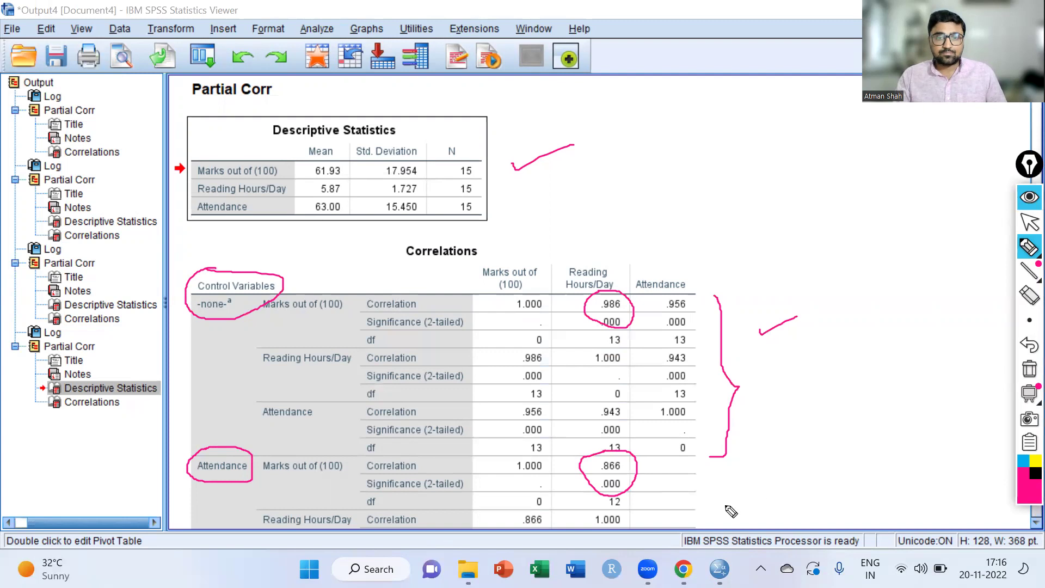
{"action": "mouse_move", "coordinate": [724, 475]}
{"action": "left_mouse_down"}
{"action": "mouse_move", "coordinate": [730, 514]}
{"action": "mouse_move", "coordinate": [719, 524]}
{"action": "left_mouse_up"}
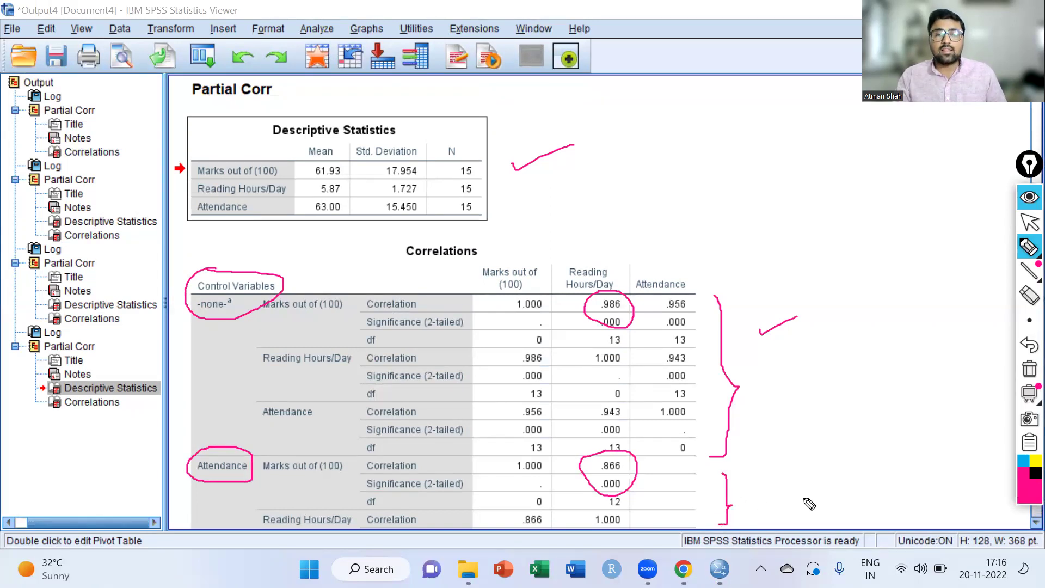
{"action": "left_click_drag", "start_coordinate": [762, 494], "coordinate": [781, 493]}
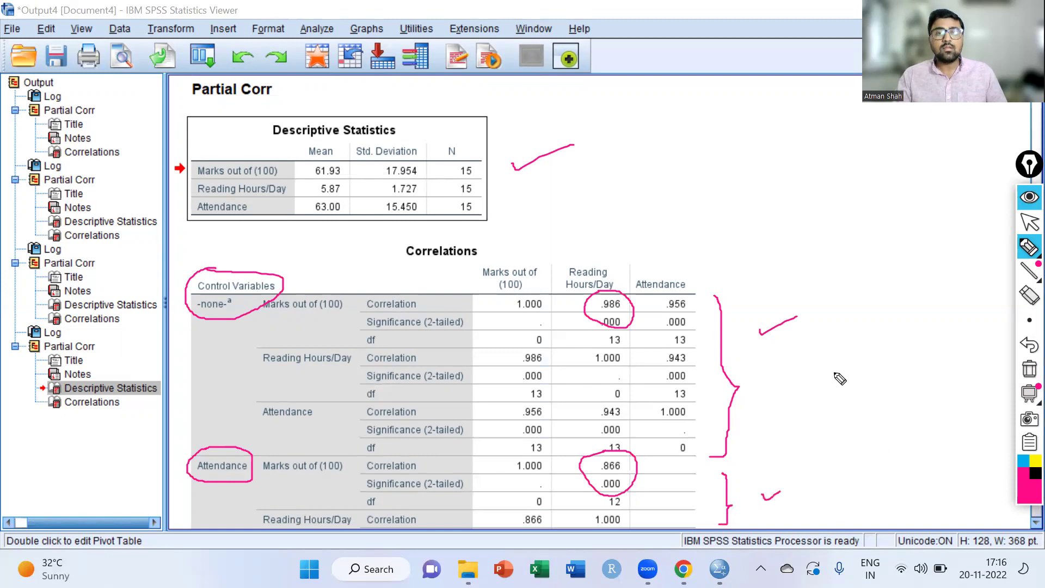